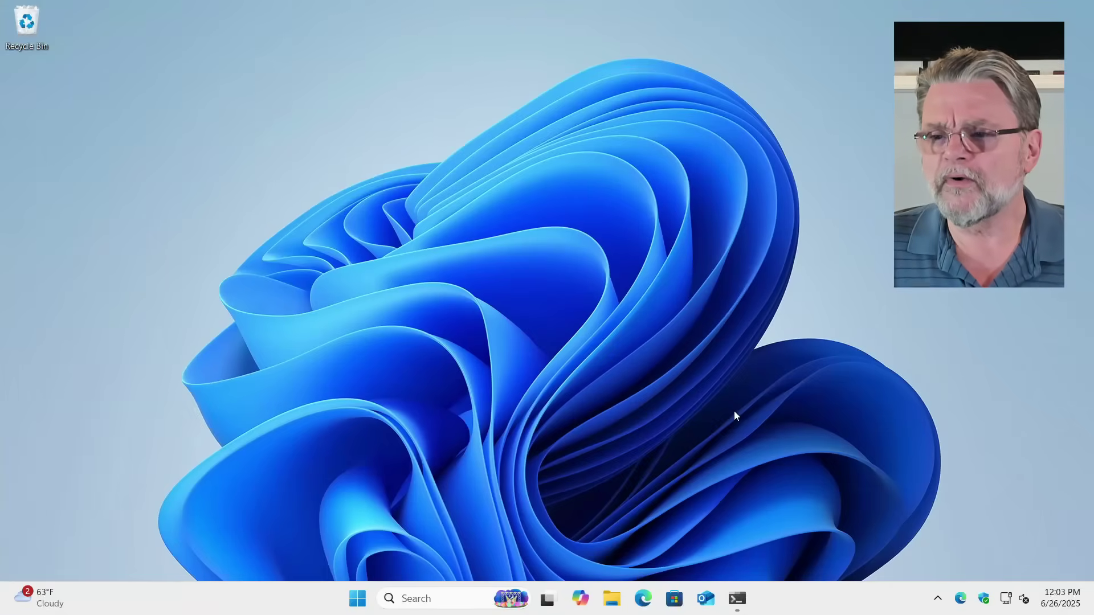
# Open Disk Management and initialize the new Disk 1 with the GPT partition style
pyautogui.rightClick(365, 608)
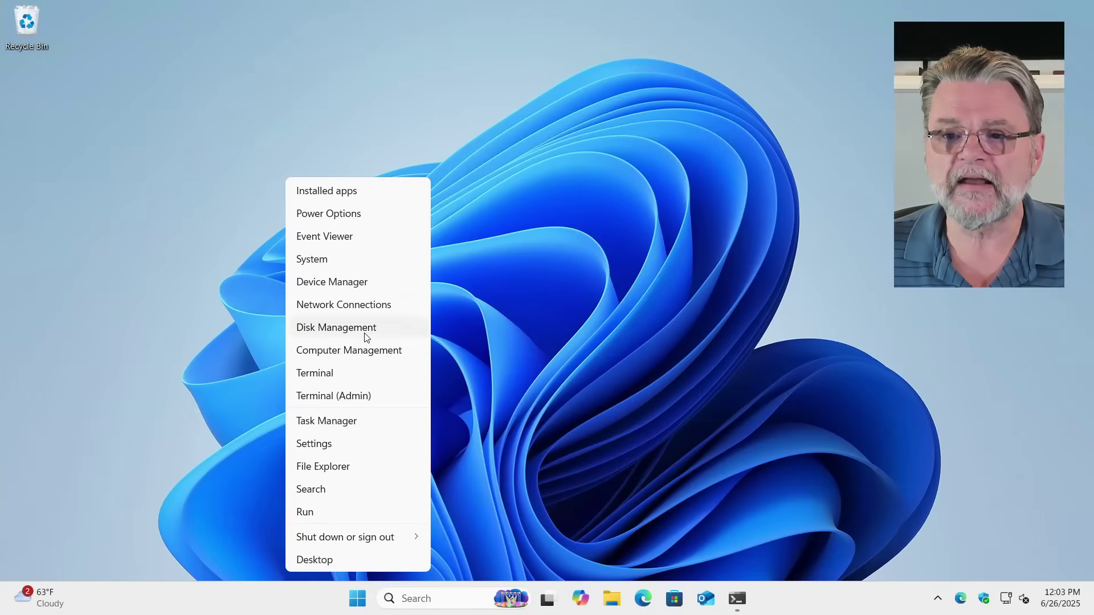
pyautogui.click(364, 330)
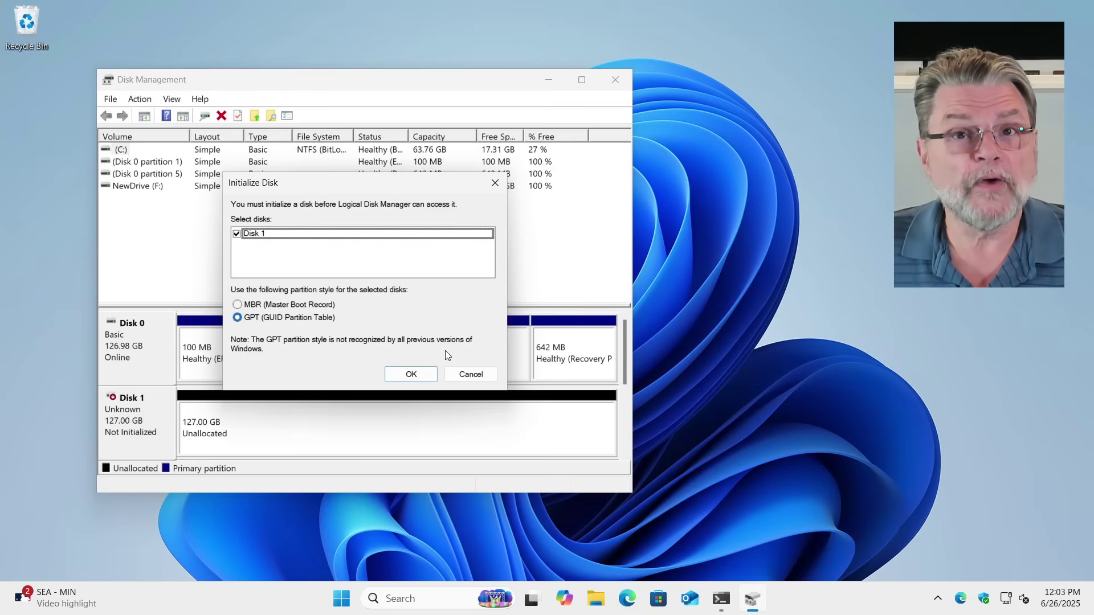
pyautogui.click(341, 305)
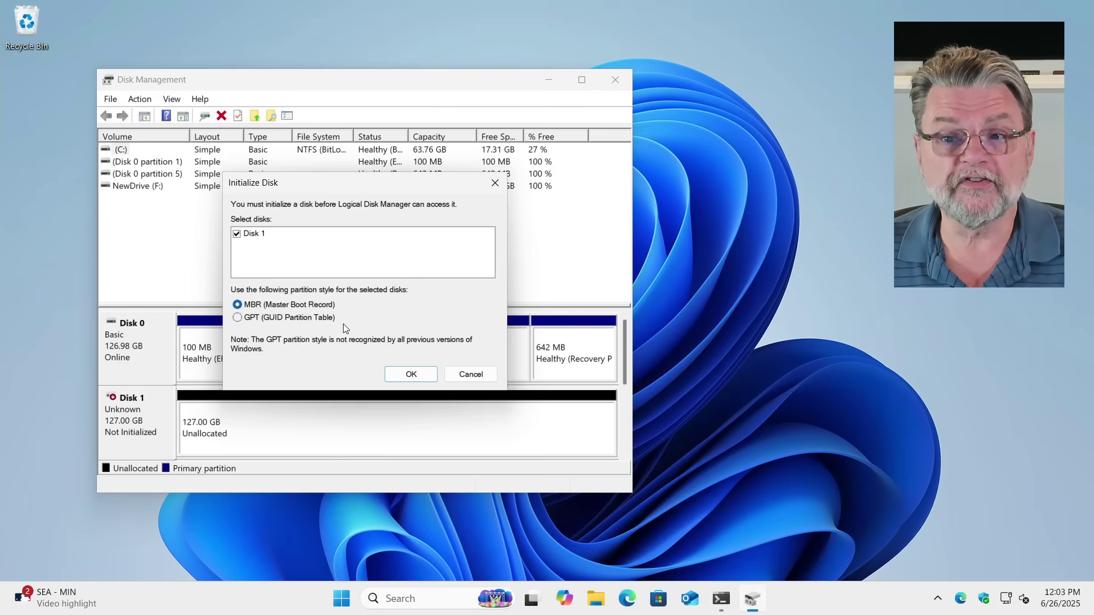
pyautogui.click(237, 318)
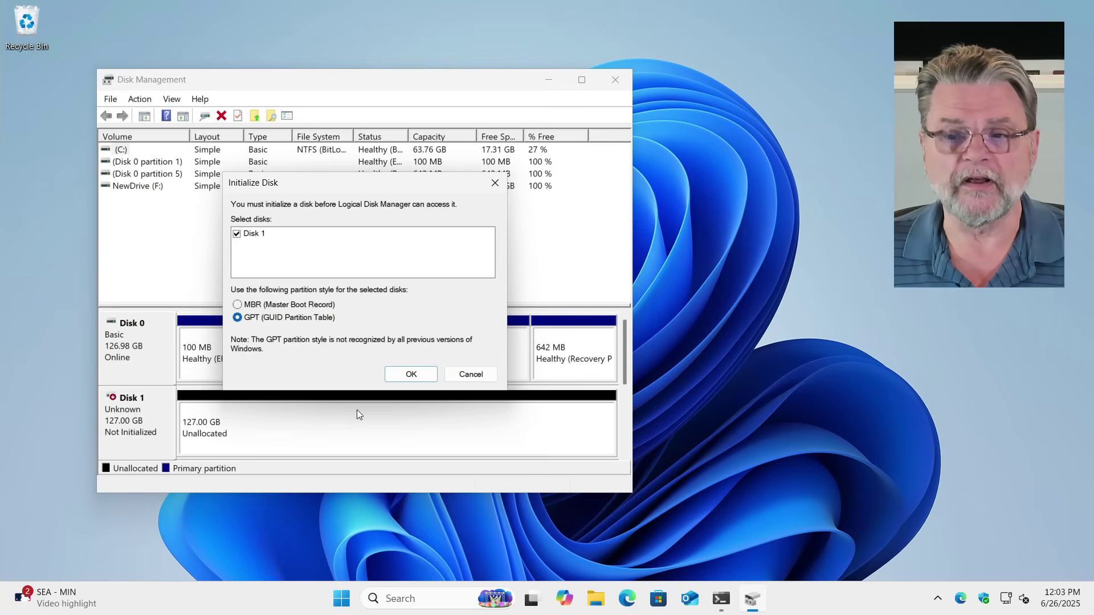
pyautogui.click(387, 375)
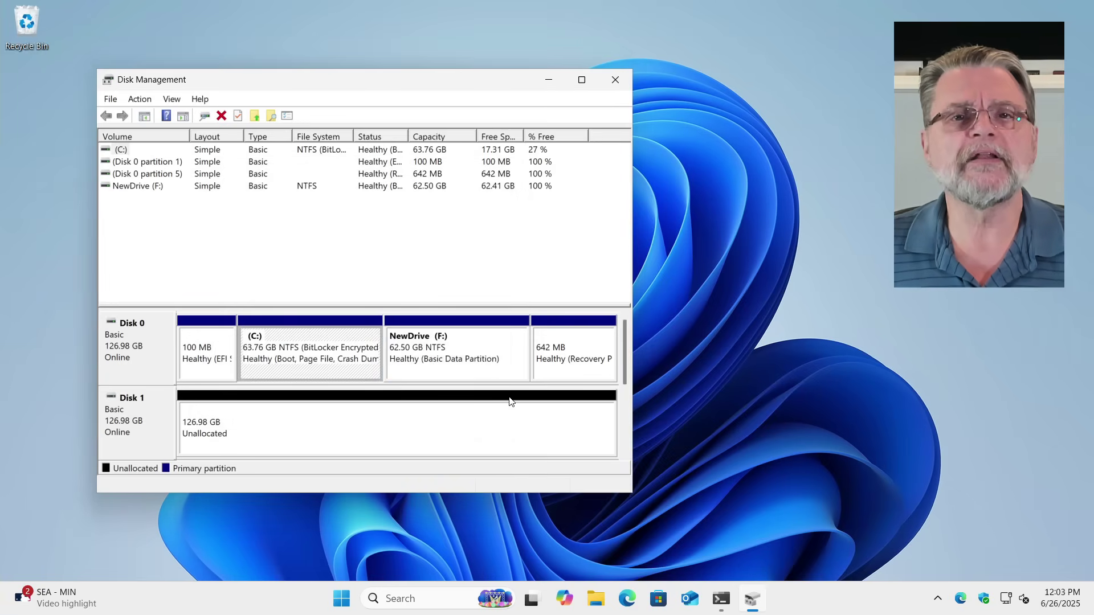
# Create a full-size 126.98 GB NTFS New Volume (D:) on Disk 1's unallocated space
pyautogui.rightClick(307, 422)
pyautogui.click(360, 430)
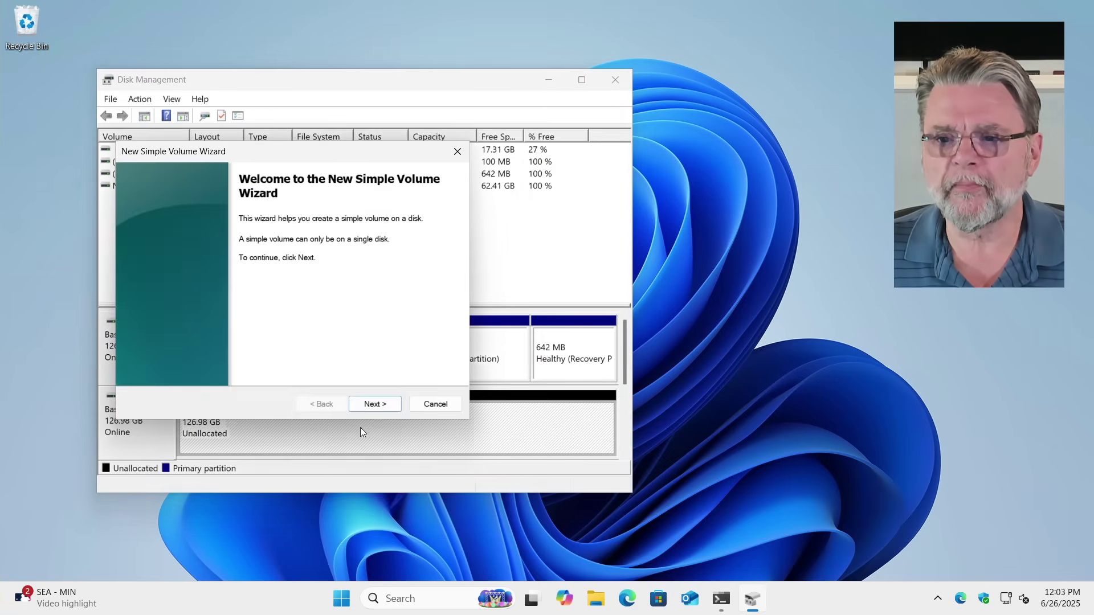
pyautogui.click(392, 405)
pyautogui.click(392, 406)
pyautogui.click(392, 405)
pyautogui.click(391, 406)
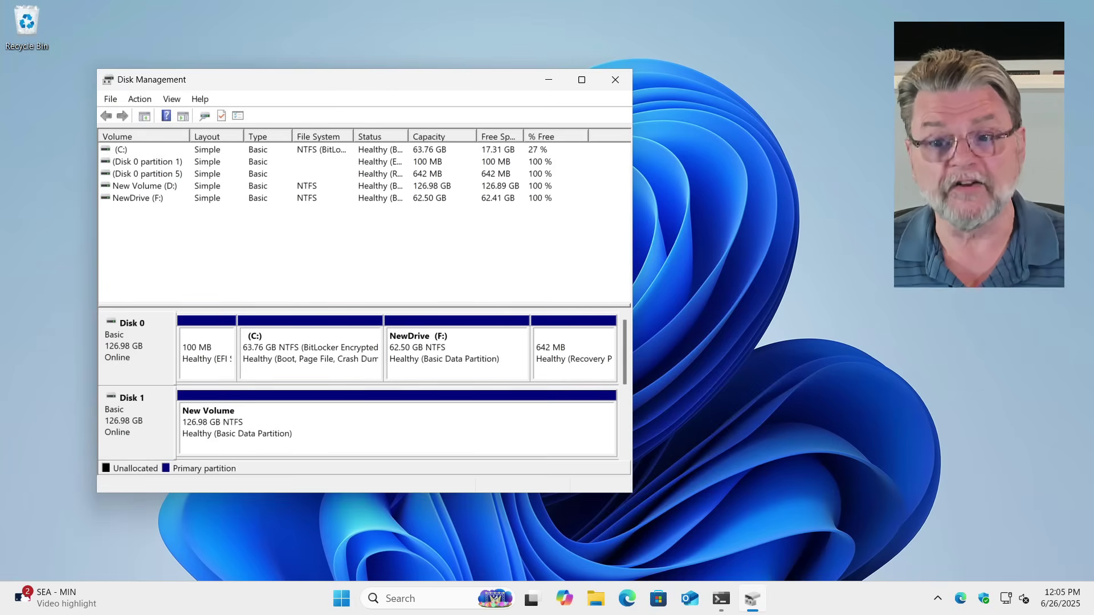
# Check Disk 1's GPT partition style on the Volumes tab of its properties
pyautogui.rightClick(169, 419)
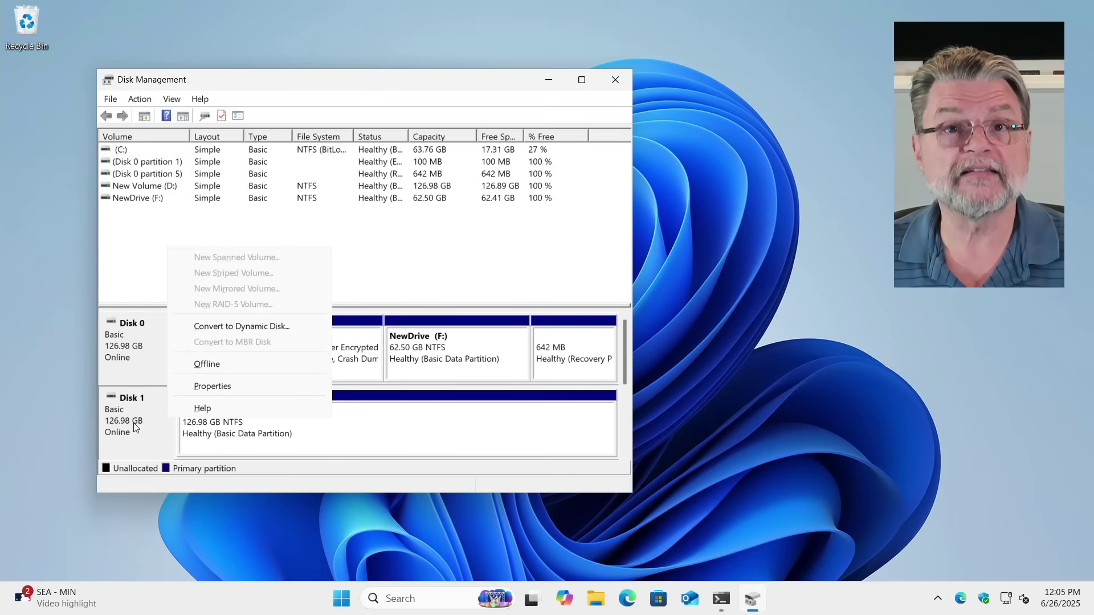
pyautogui.click(212, 386)
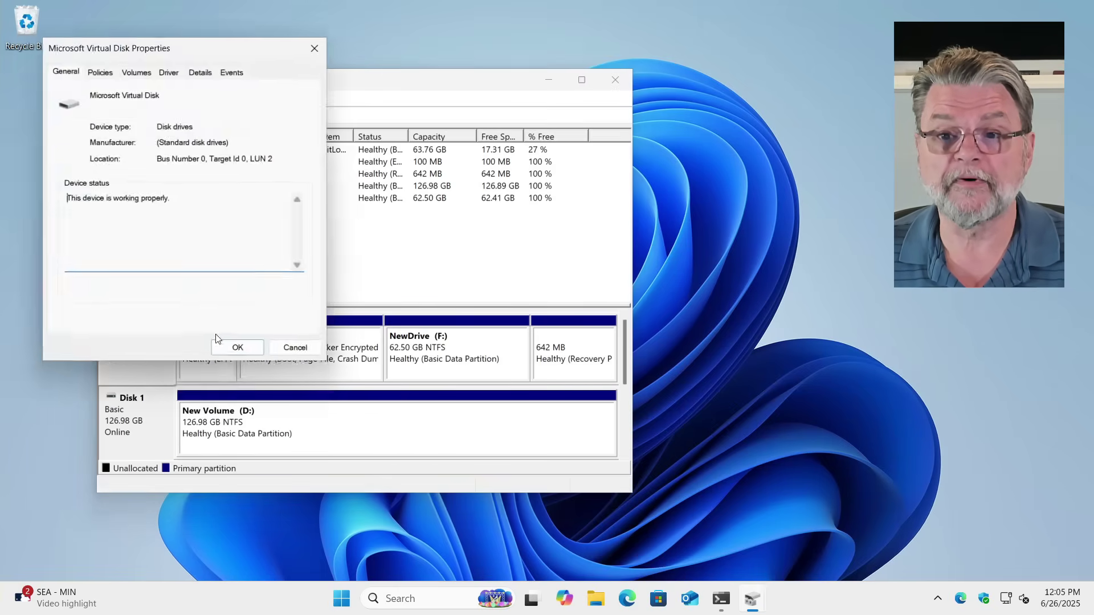
pyautogui.click(143, 70)
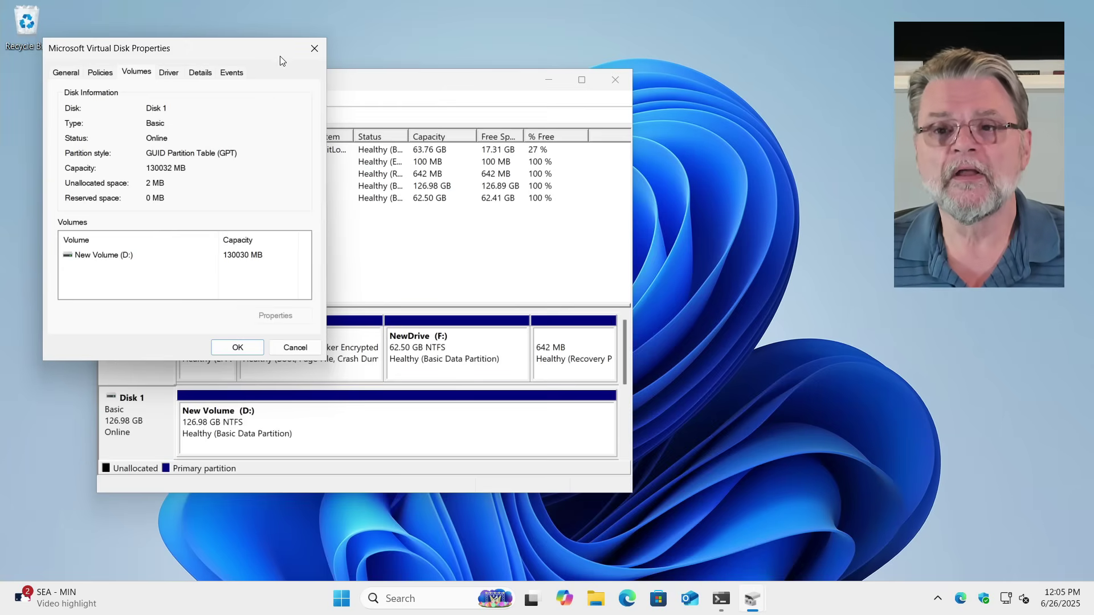
pyautogui.click(314, 49)
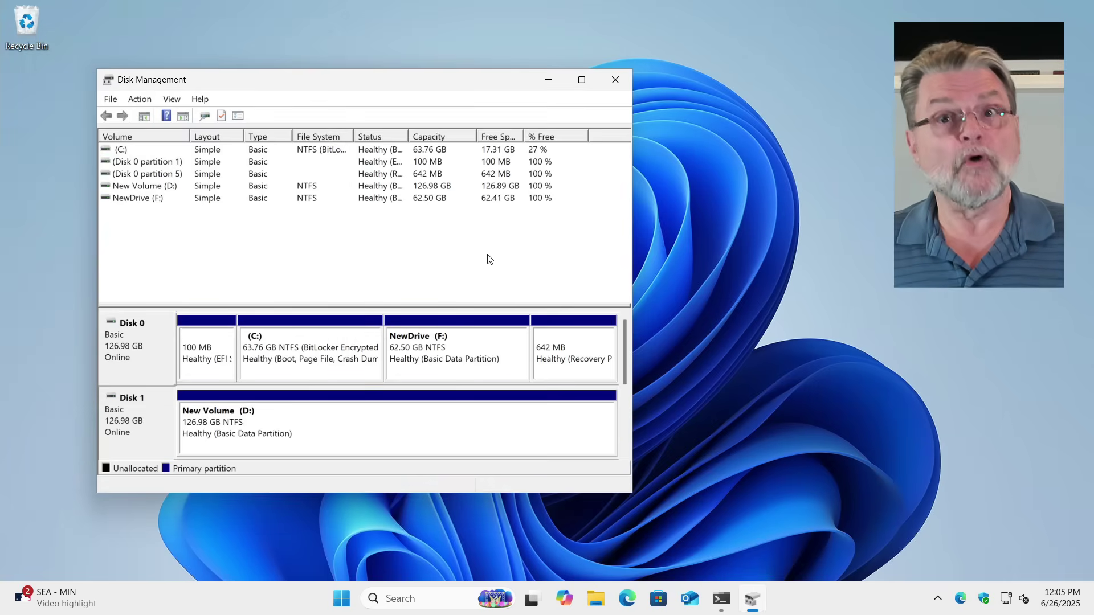
# Delete New Volume (D:), then look at Disk 1's Convert to MBR Disk option without using it
pyautogui.rightClick(389, 450)
pyautogui.click(458, 376)
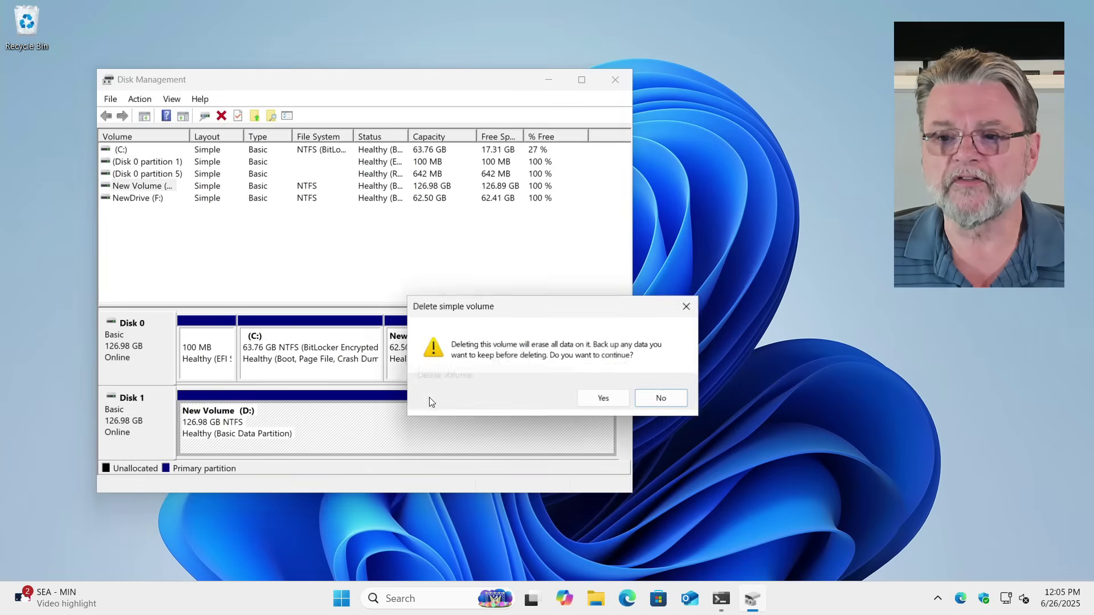
pyautogui.click(602, 399)
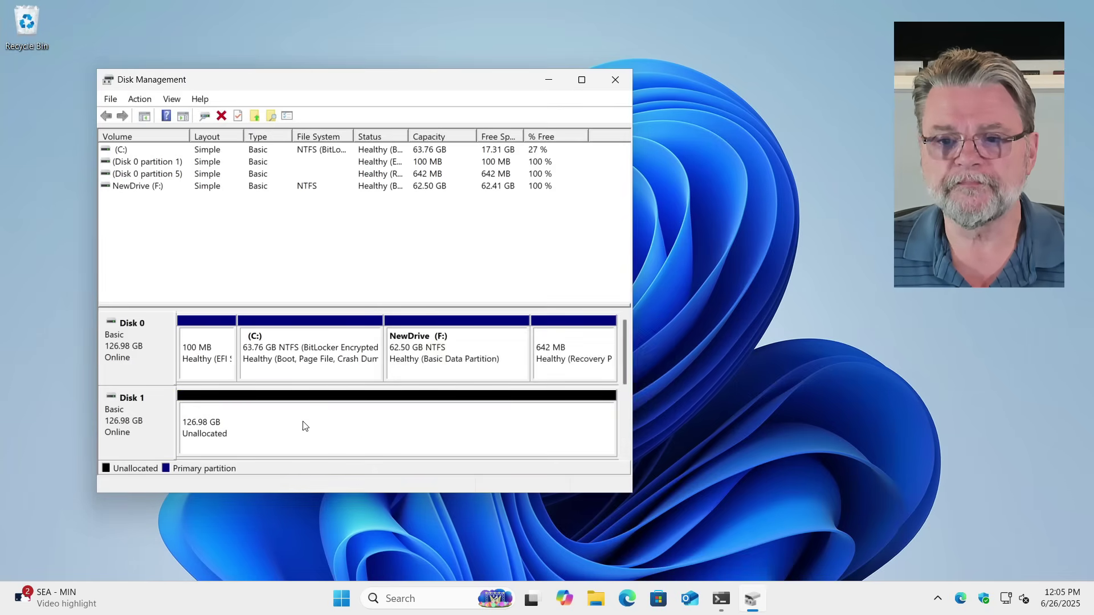
pyautogui.rightClick(148, 438)
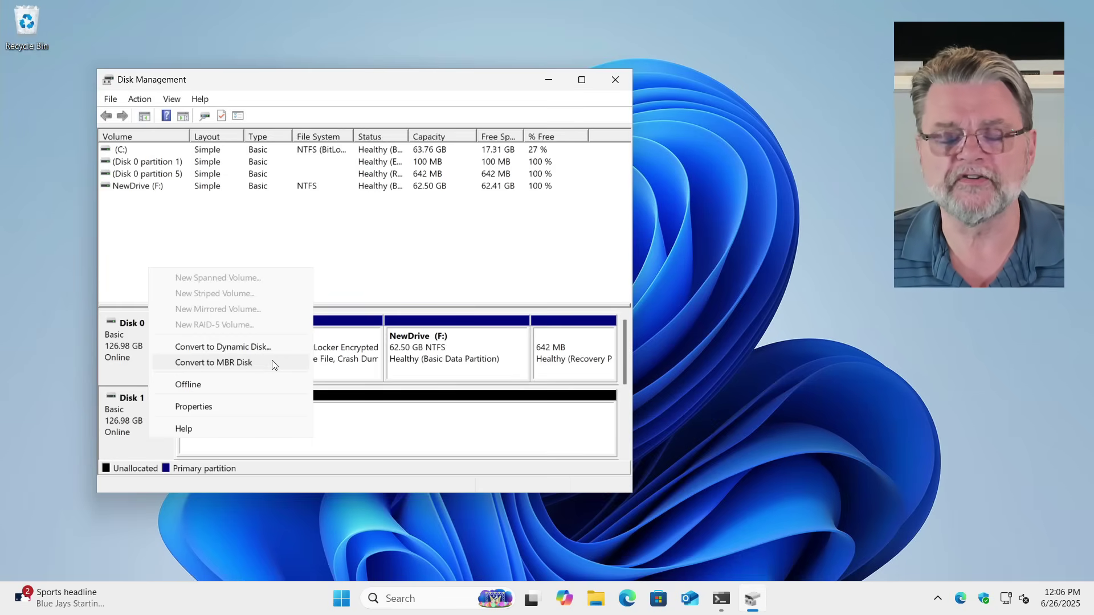
pyautogui.click(272, 364)
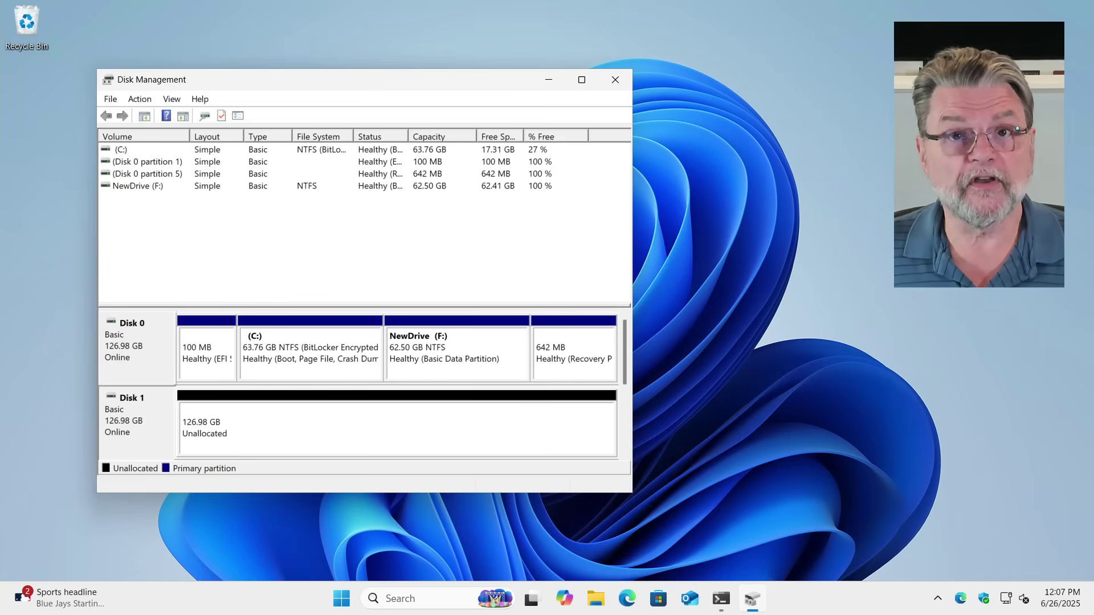
# Launch Windows Terminal with administrator rights
pyautogui.click(337, 607)
pyautogui.rightClick(337, 607)
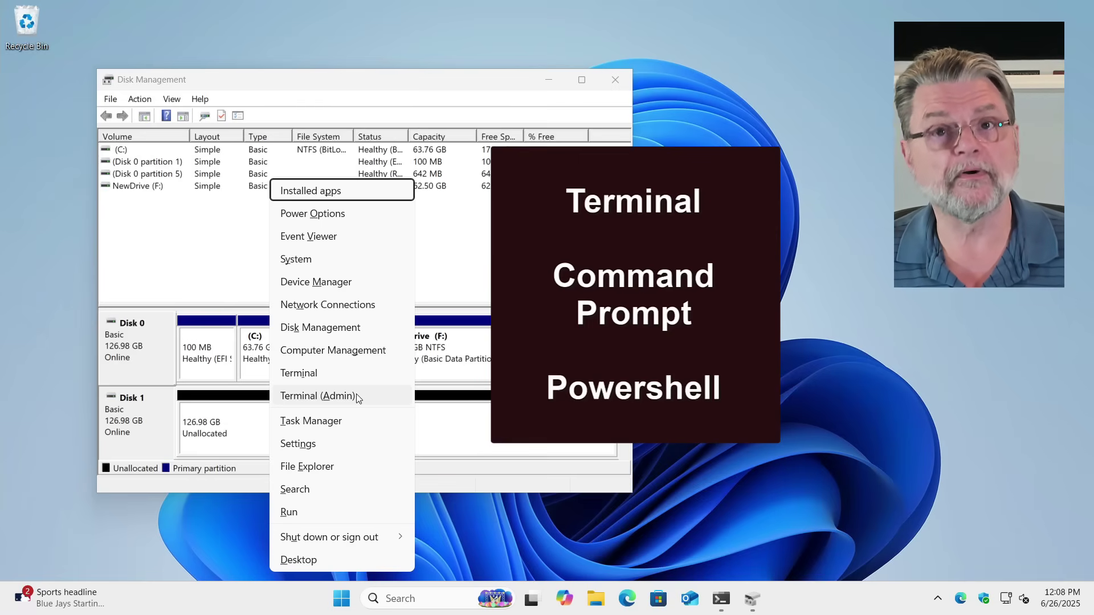
pyautogui.click(357, 395)
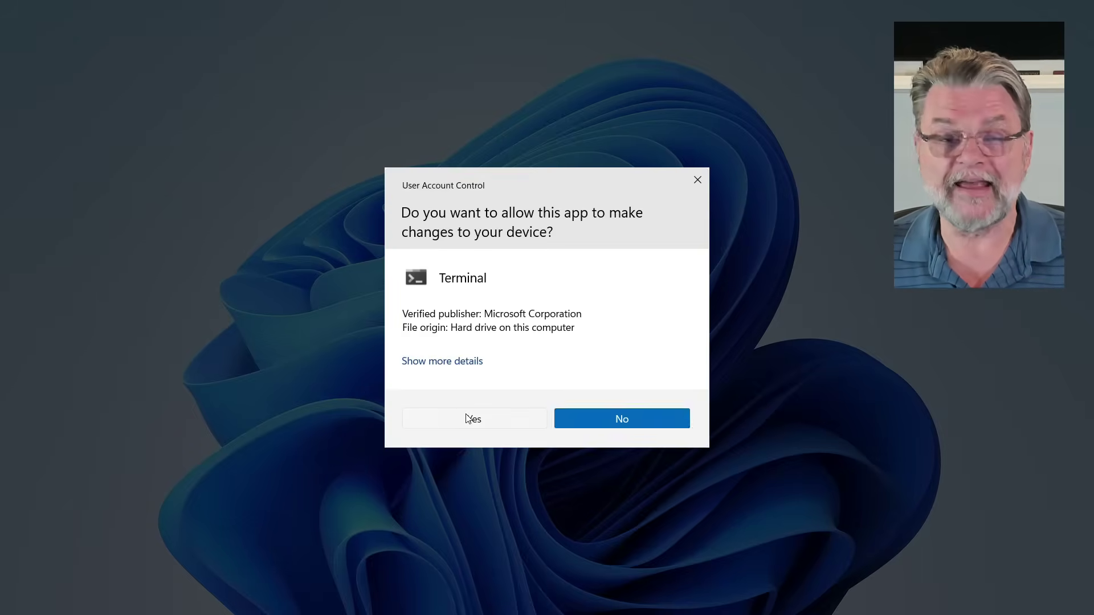
pyautogui.click(467, 419)
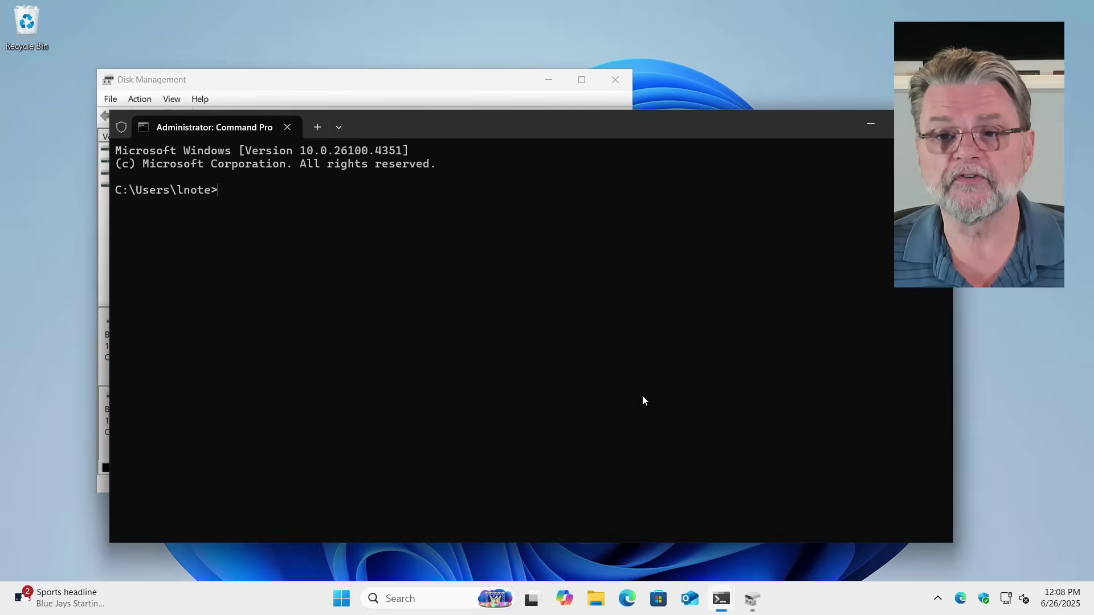
# Start diskpart and run list disk to show Disk 0 and Disk 1, both 127 GB
pyautogui.write('disk')
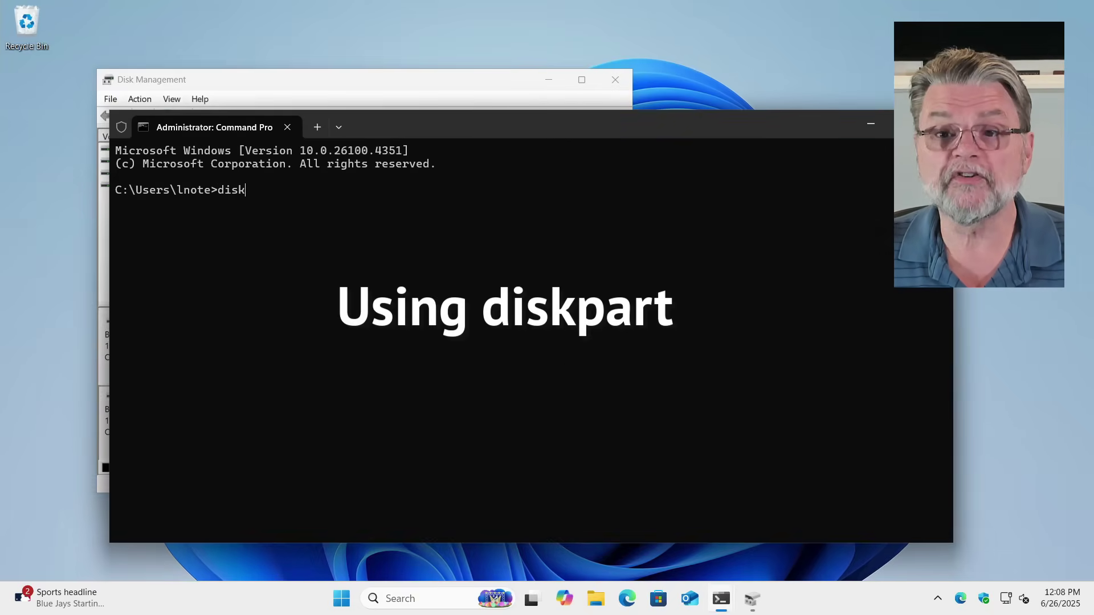
pyautogui.write('part')
pyautogui.press('Return')
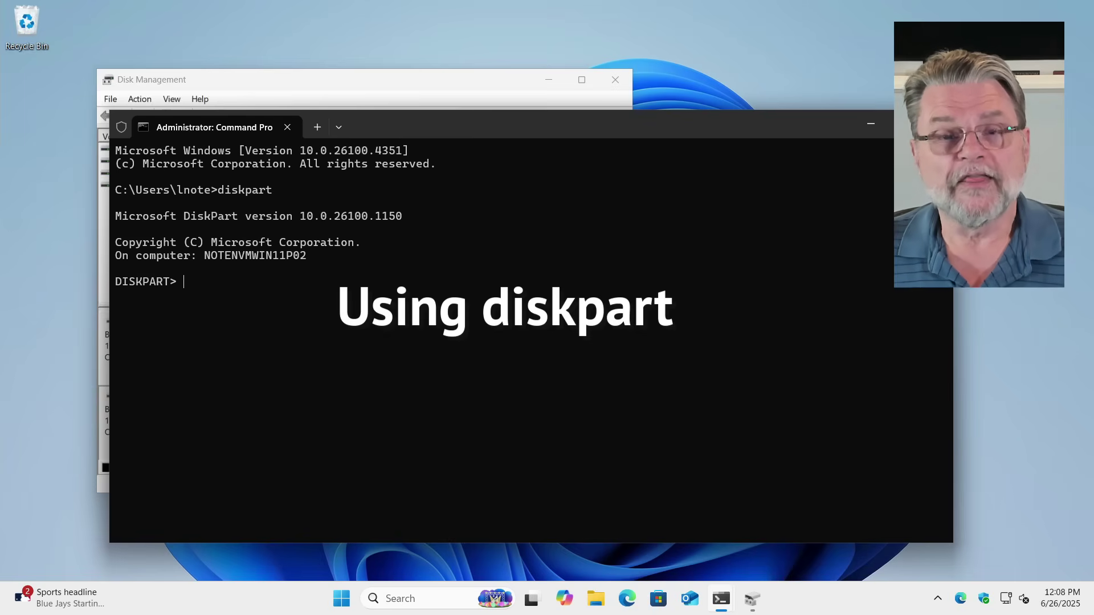
pyautogui.write('list disk')
pyautogui.press('Return')
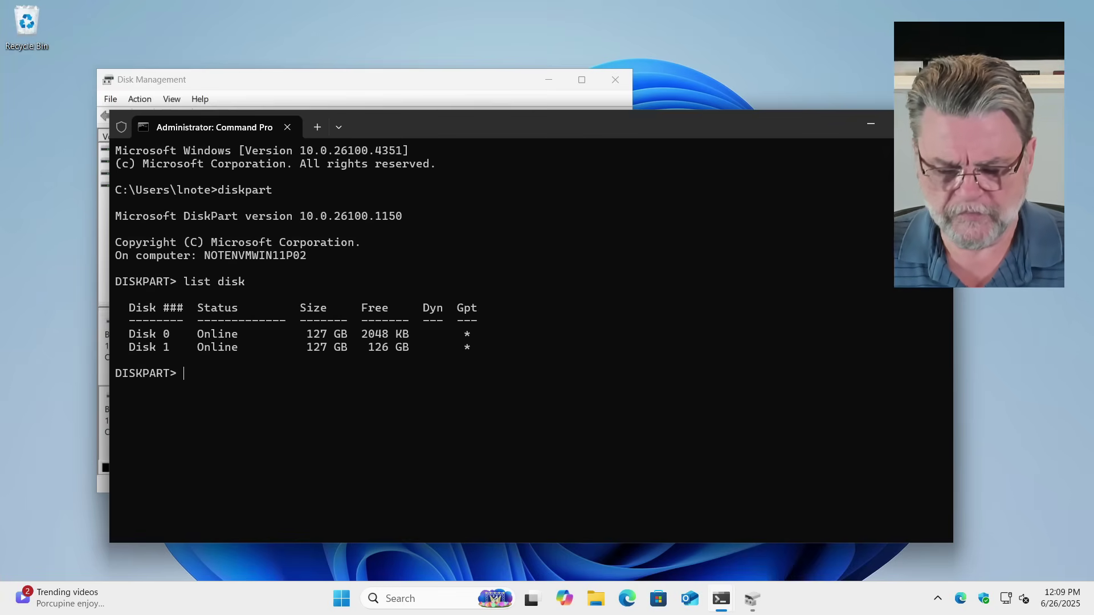
# Run select disk 1, clean and convert mbr in diskpart, then exit
pyautogui.write('sl')
pyautogui.press('BackSpace')
pyautogui.write('elect disk 1')
pyautogui.press('Return')
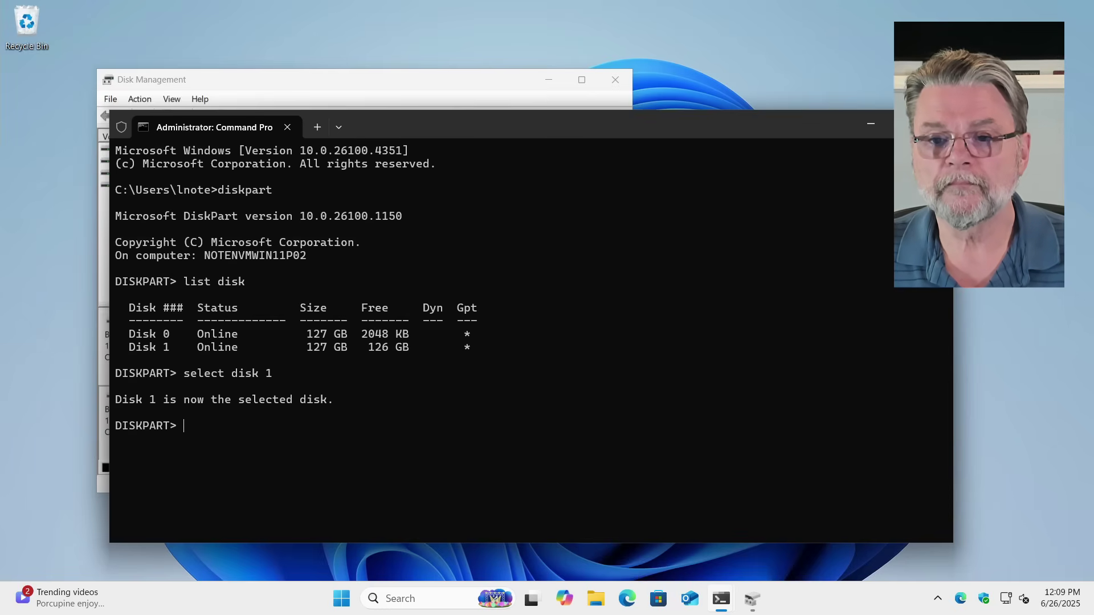
pyautogui.write('clean')
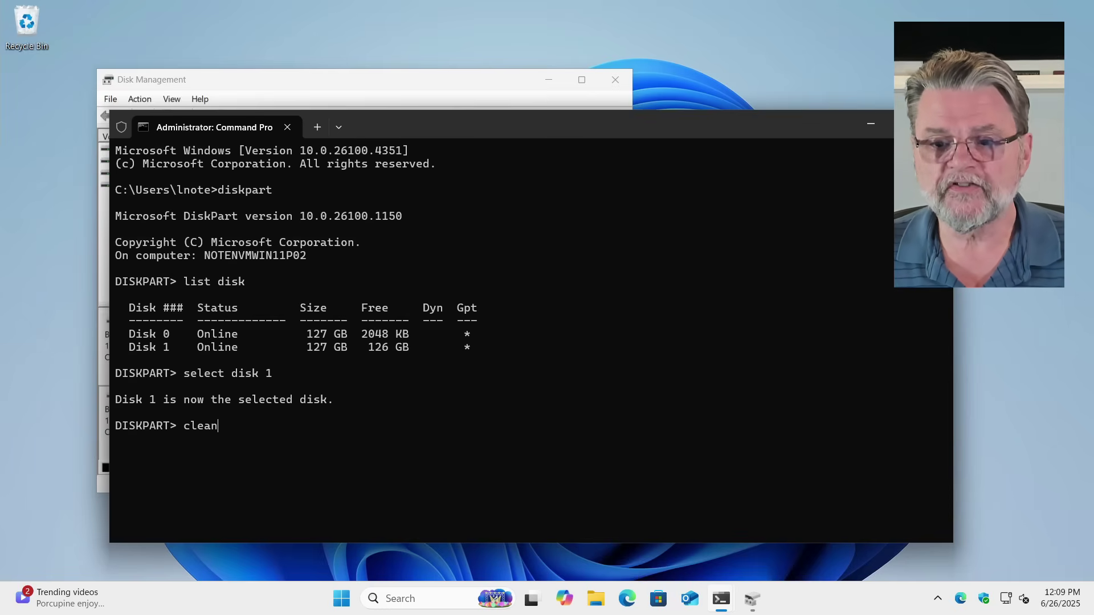
pyautogui.press('Return')
pyautogui.write('convert mbr')
pyautogui.press('Return')
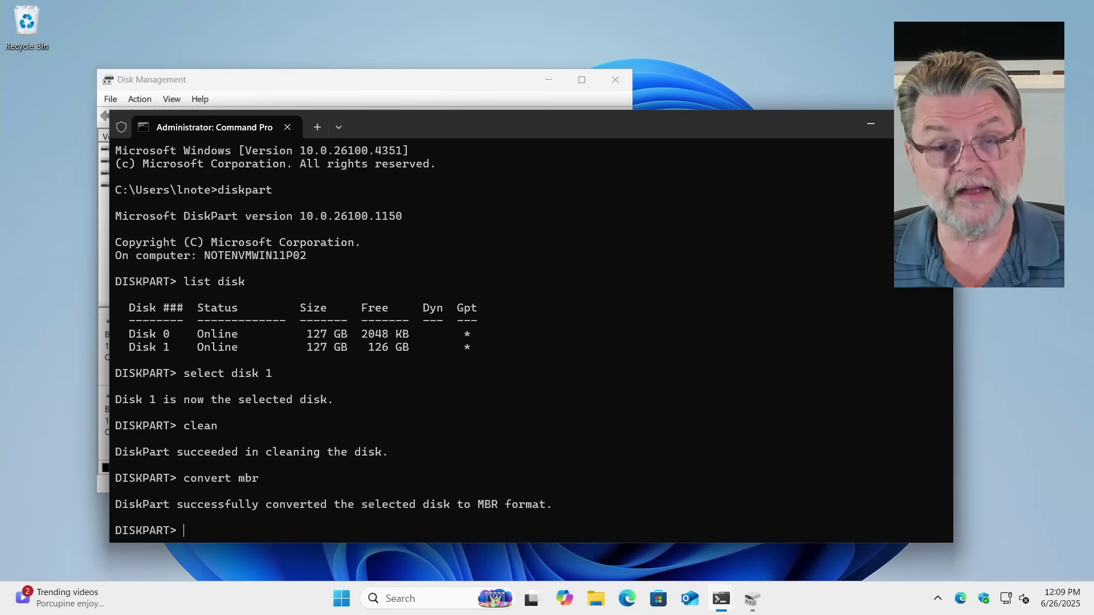
pyautogui.write('exit')
pyautogui.press('Return')
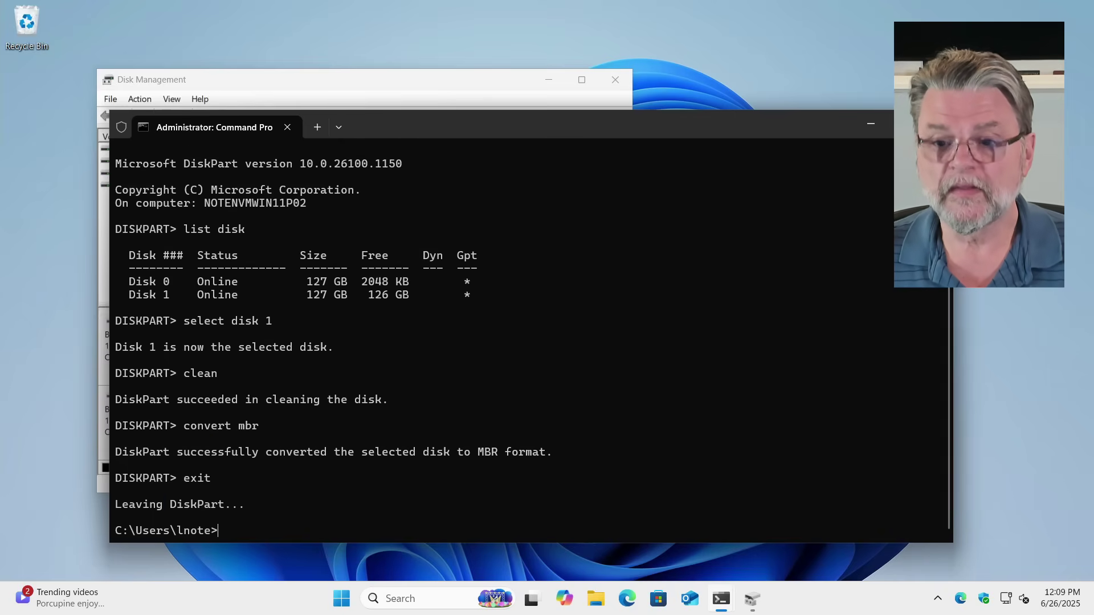
# Confirm on the Volumes tab of Disk 1's properties that it now uses MBR
pyautogui.click(462, 94)
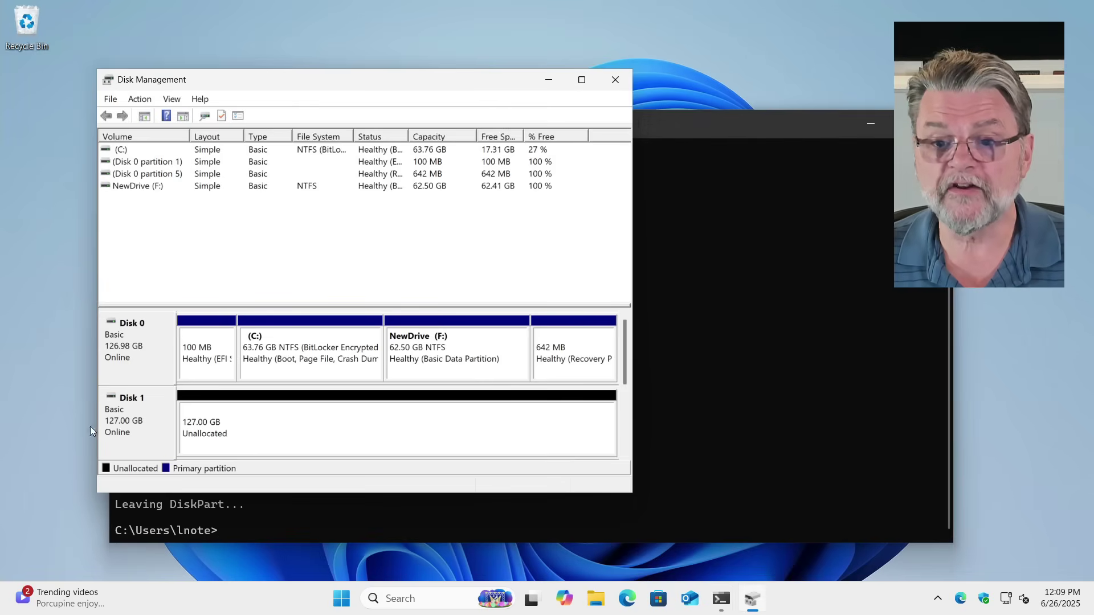
pyautogui.rightClick(152, 431)
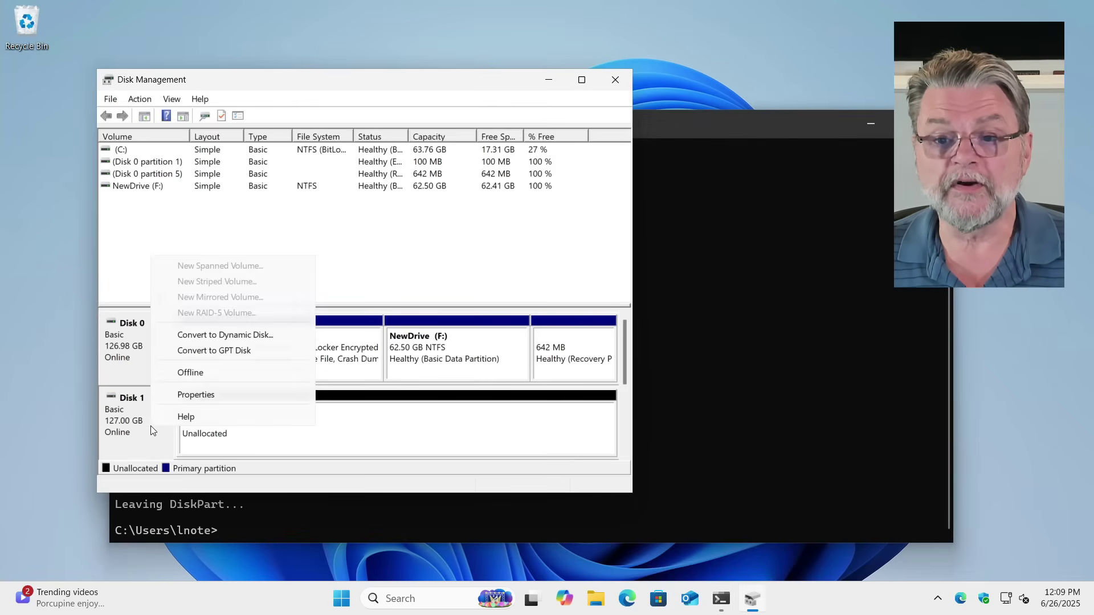
pyautogui.click(206, 396)
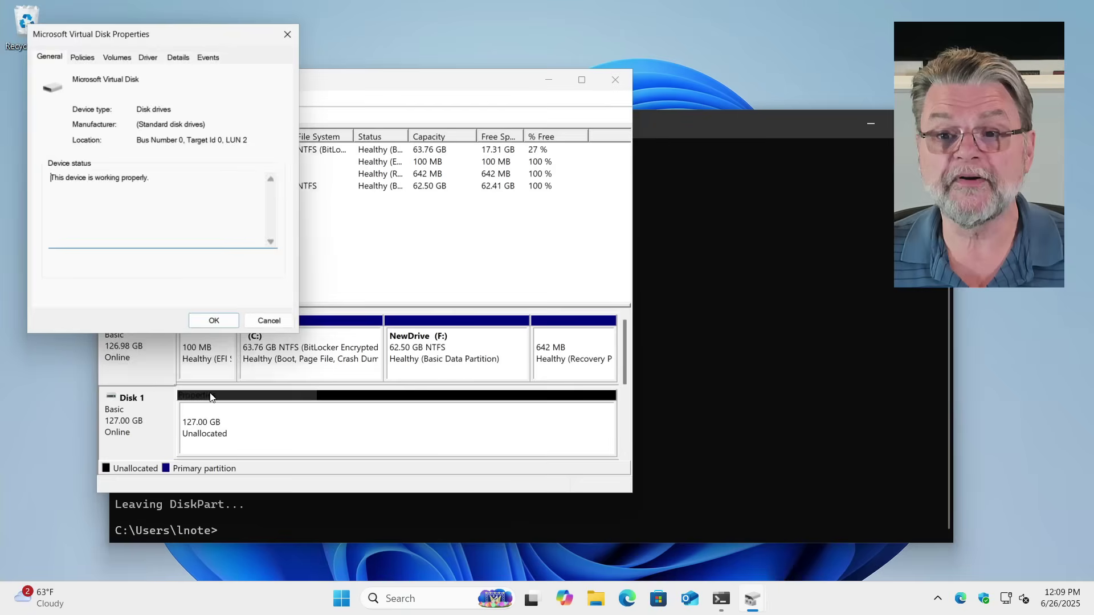
pyautogui.click(119, 55)
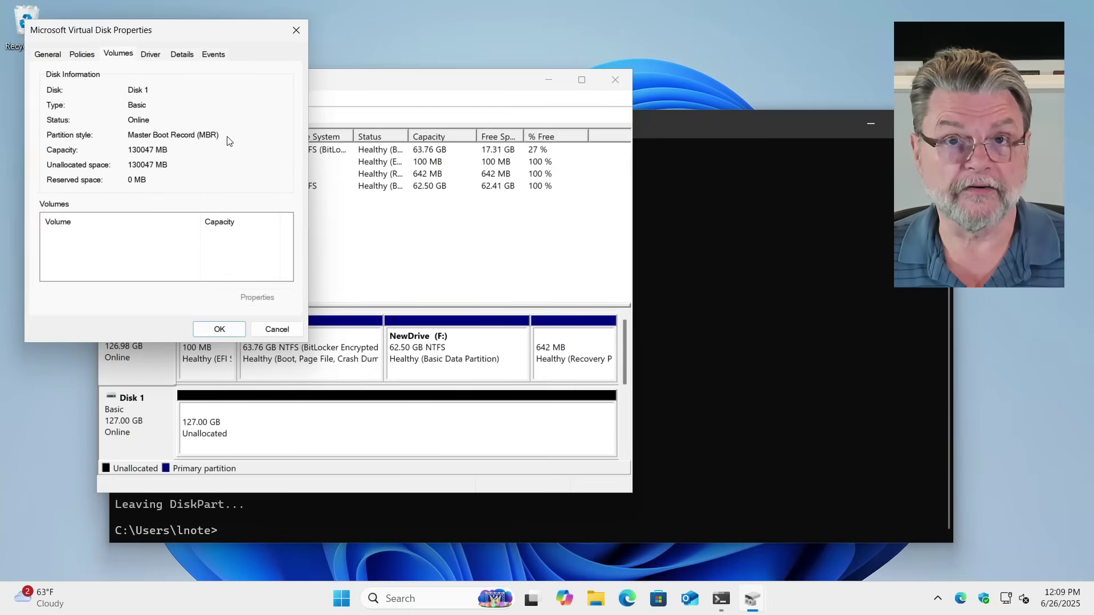
pyautogui.press('Escape')
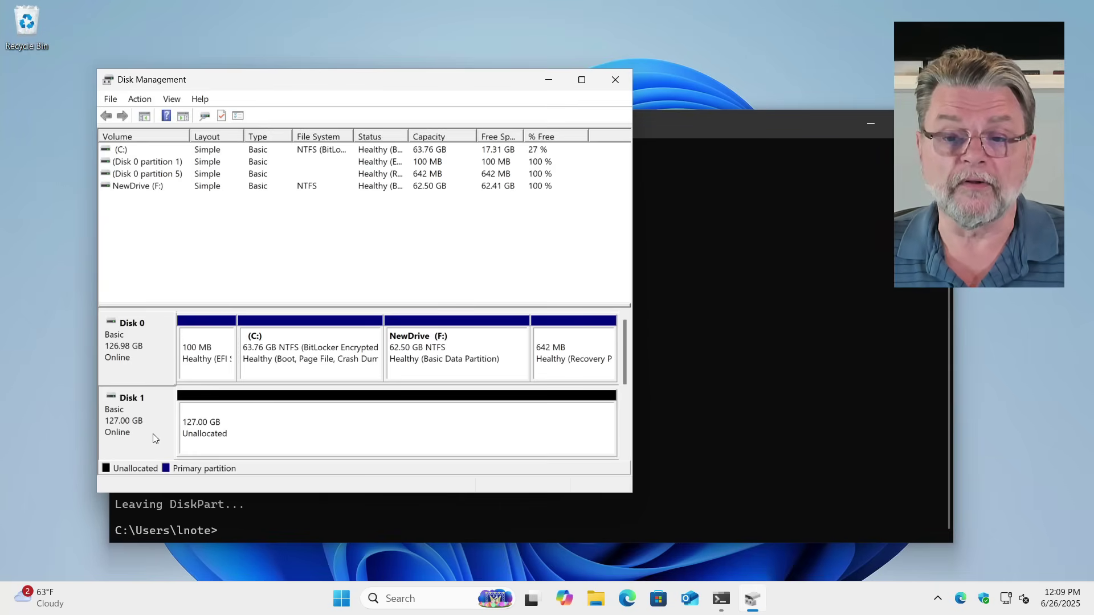
pyautogui.rightClick(152, 433)
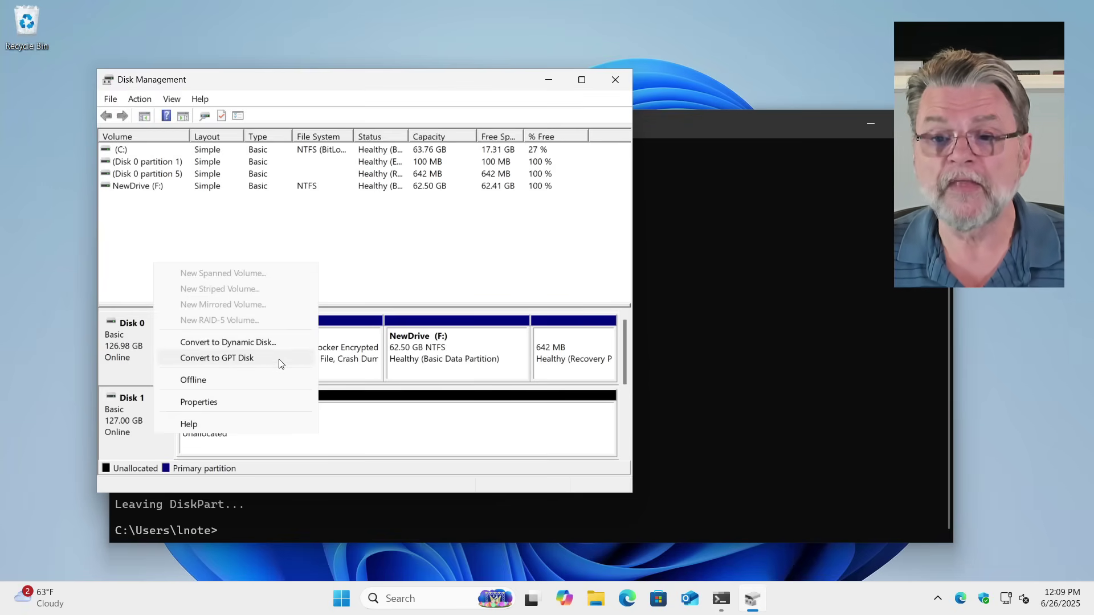
pyautogui.click(361, 439)
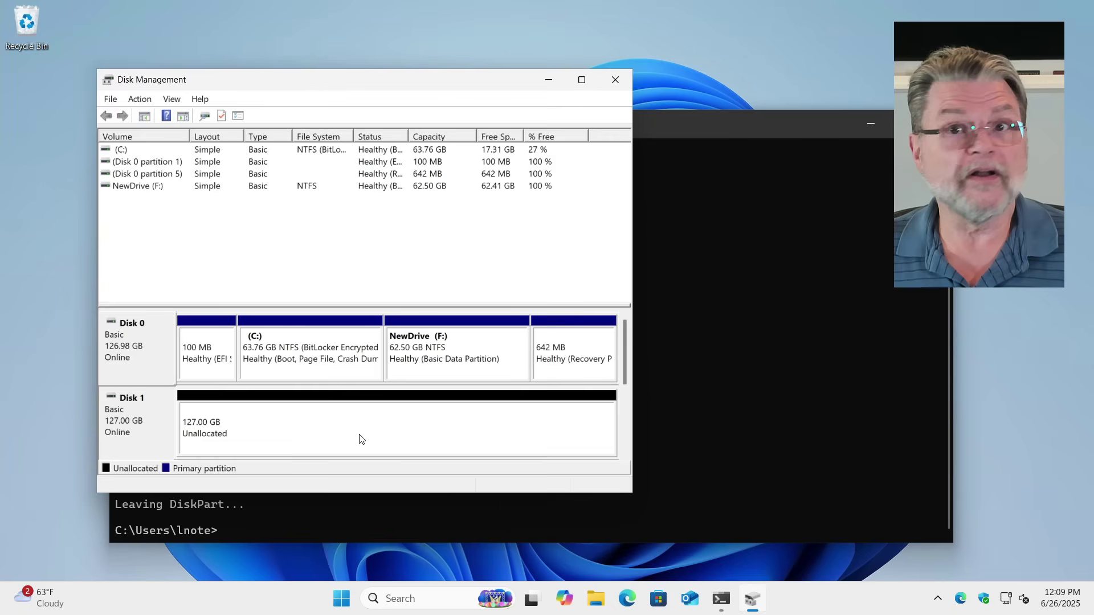
# Create a full-size 127 GB exFAT New Volume with drive letter D: on Disk 1
pyautogui.rightClick(311, 434)
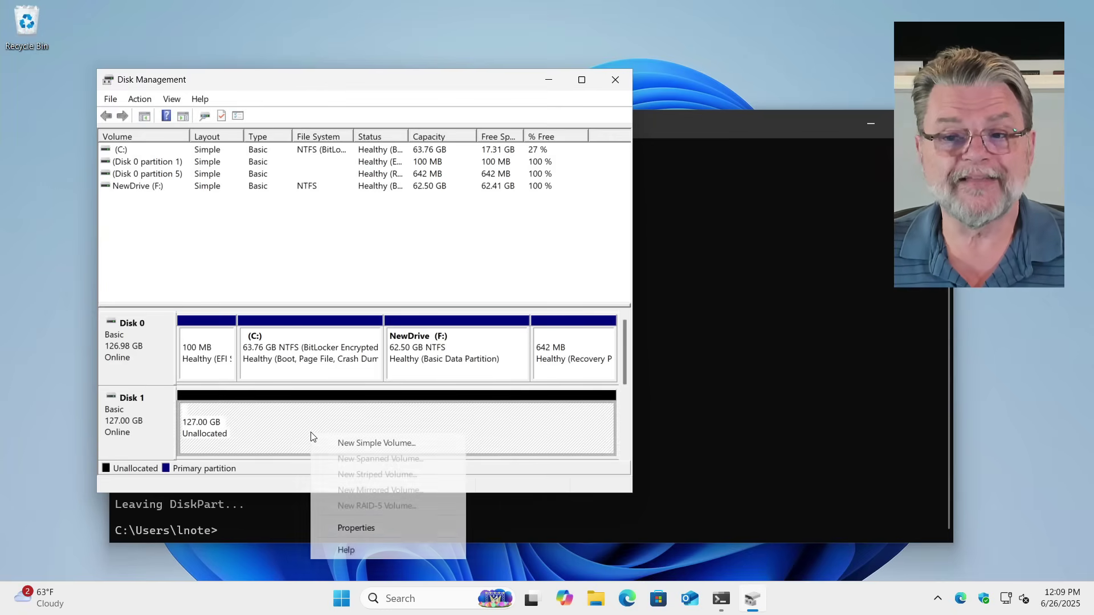
pyautogui.click(349, 444)
pyautogui.click(383, 403)
pyautogui.click(384, 405)
pyautogui.click(384, 406)
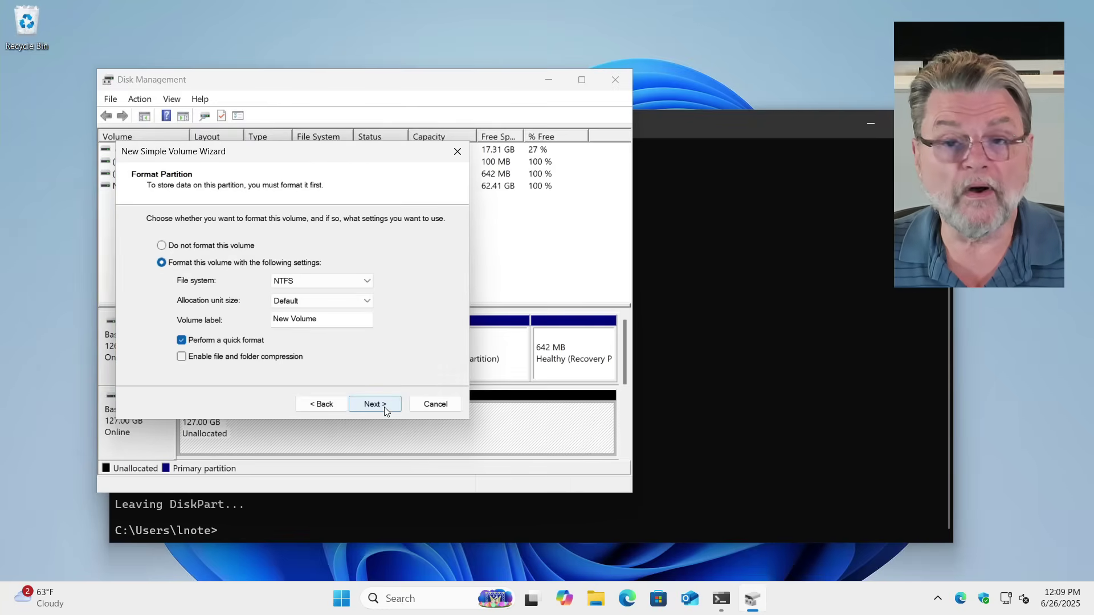
pyautogui.click(352, 281)
pyautogui.click(349, 293)
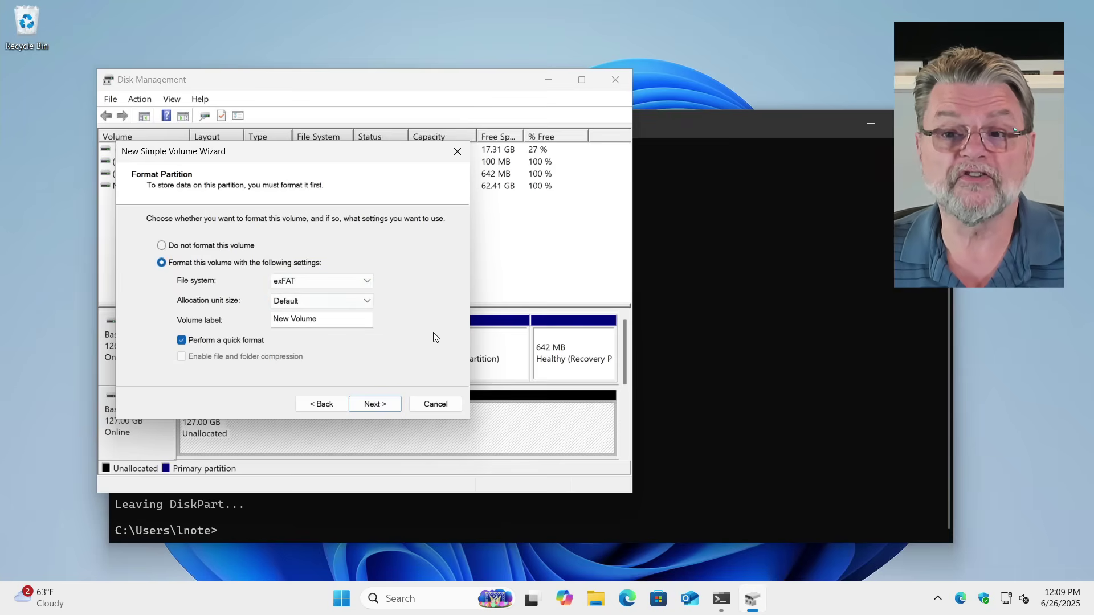
pyautogui.click(369, 408)
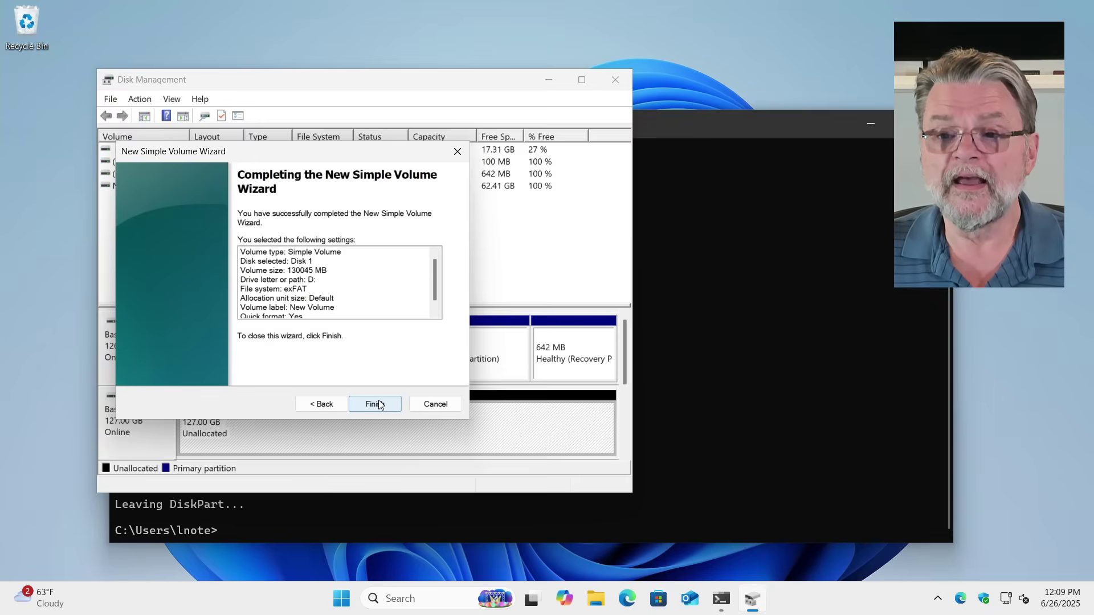
pyautogui.click(378, 406)
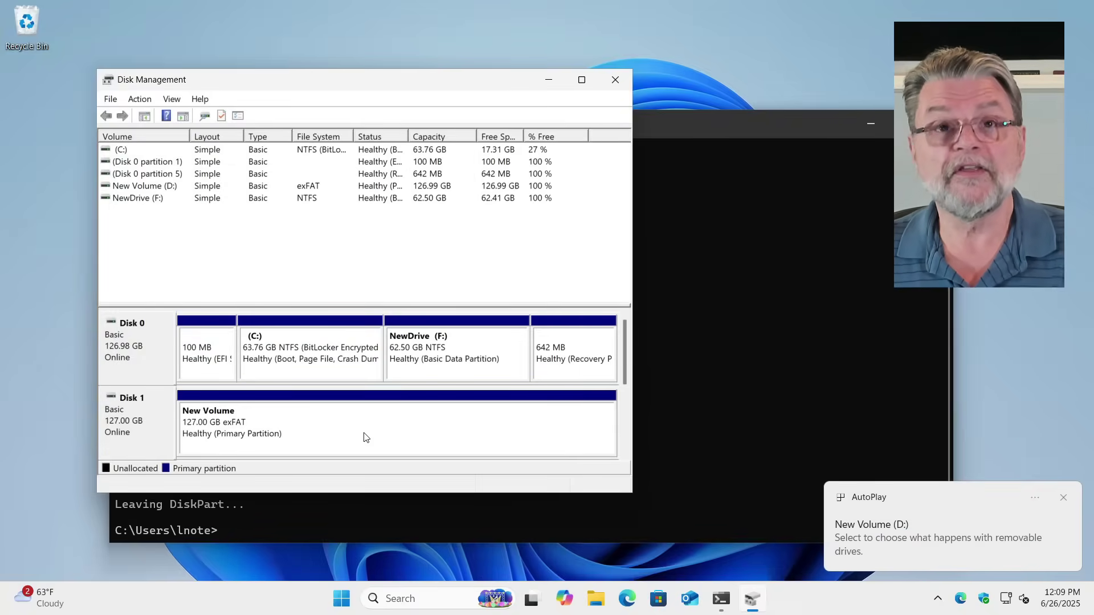
# Show Disk 1's context menu with Convert to GPT Disk greyed out
pyautogui.rightClick(153, 421)
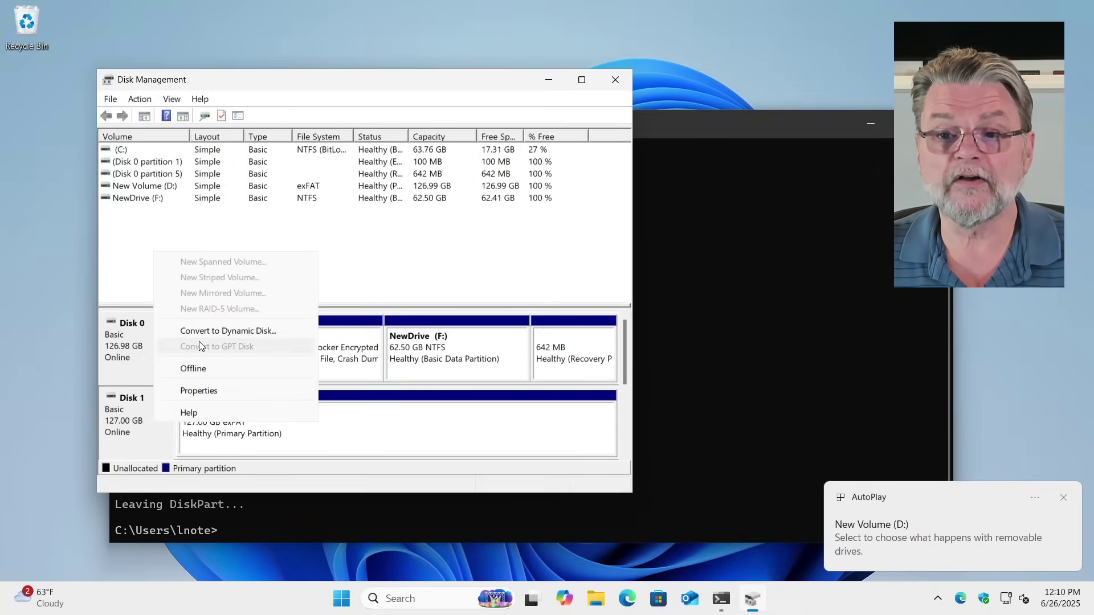